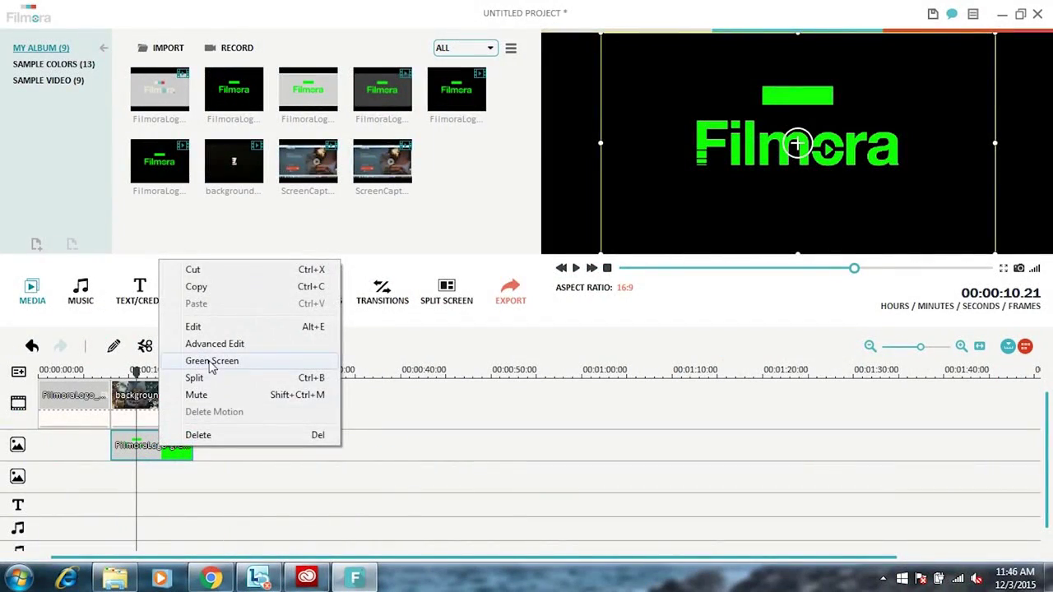
- Open the Green Screen chroma key settings for the Filmora logo clip on the PIP track
{"action": "left_click", "coordinate": [211, 363]}
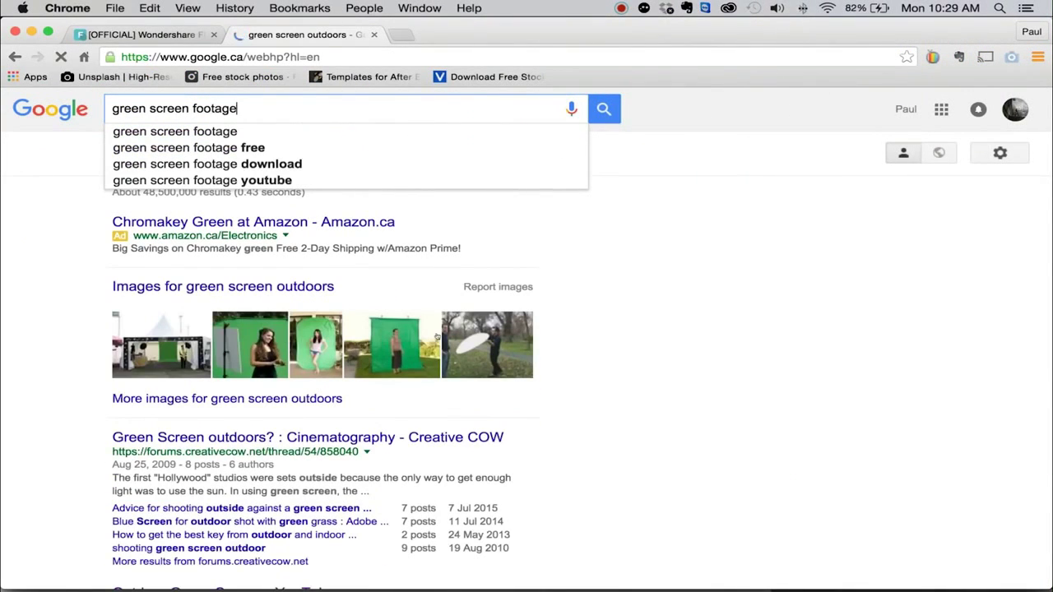
- Search for green screen footage, browse the results, and open the Green Screen Transition Pack #1 video
{"action": "key", "text": "Return"}
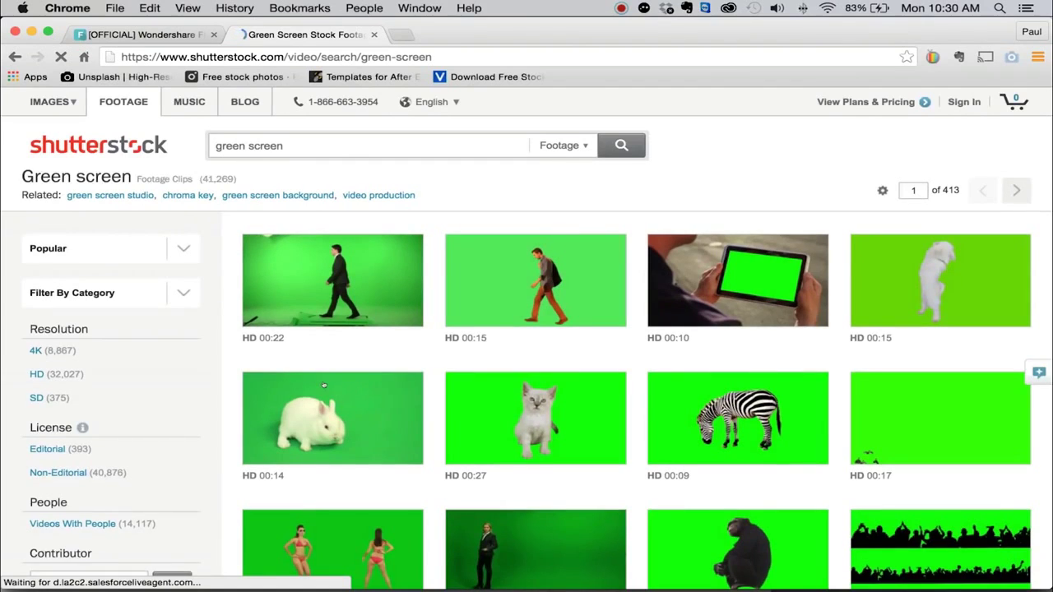
{"action": "scroll", "coordinate": [200, 436], "scroll_direction": "down", "scroll_amount": 2}
{"action": "scroll", "coordinate": [200, 436], "scroll_direction": "down", "scroll_amount": 1}
{"action": "scroll", "coordinate": [200, 435], "scroll_direction": "down", "scroll_amount": 1}
{"action": "left_click_drag", "start_coordinate": [1046, 153], "coordinate": [1042, 282]}
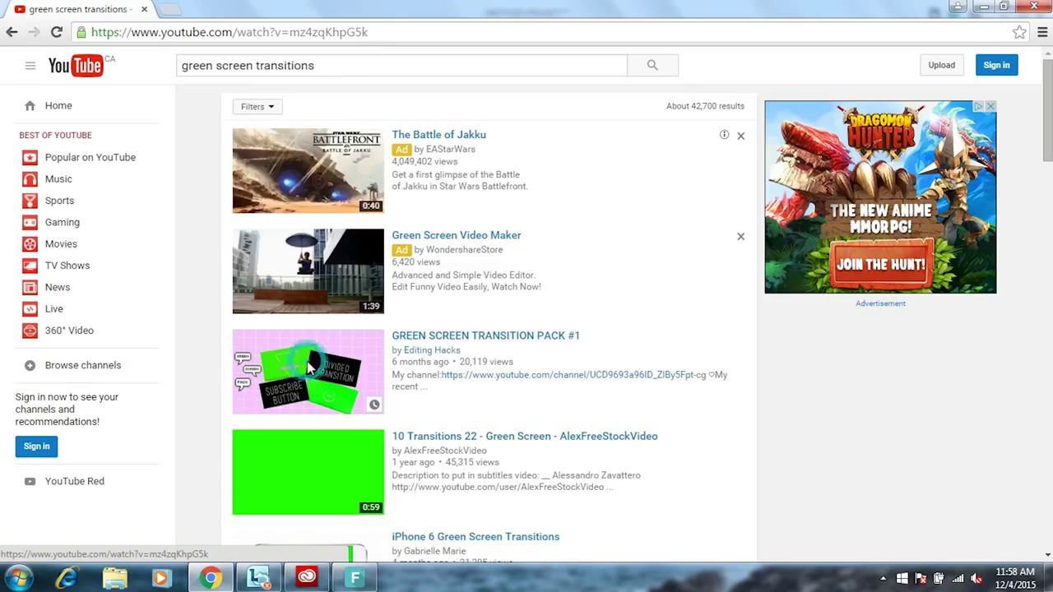
{"action": "left_click", "coordinate": [305, 357]}
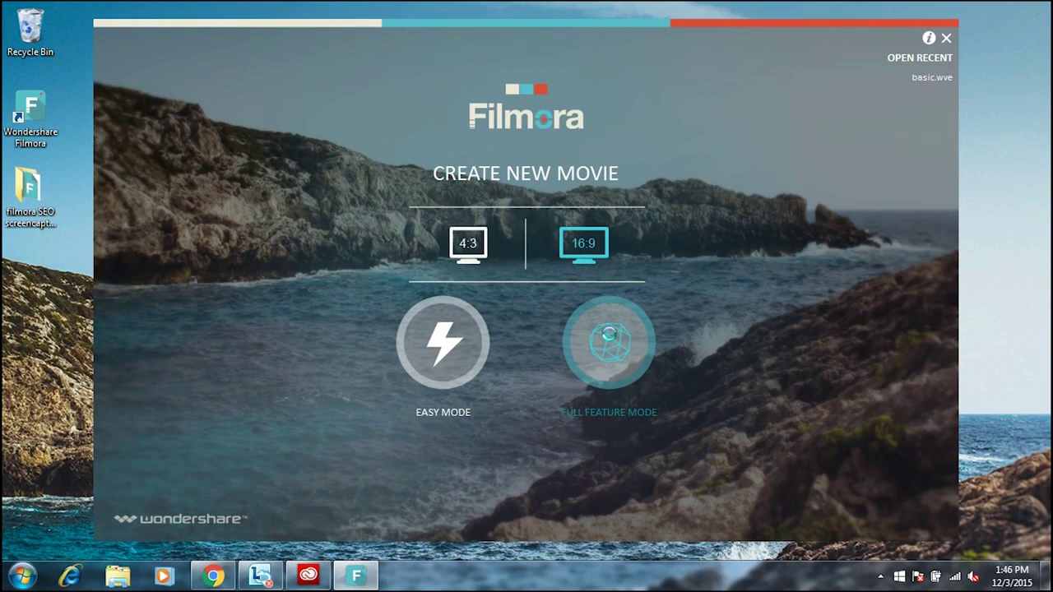
- Start a new 16:9 Full Feature Mode movie and choose Import Media Files
{"action": "left_click", "coordinate": [609, 333]}
{"action": "left_click", "coordinate": [171, 51]}
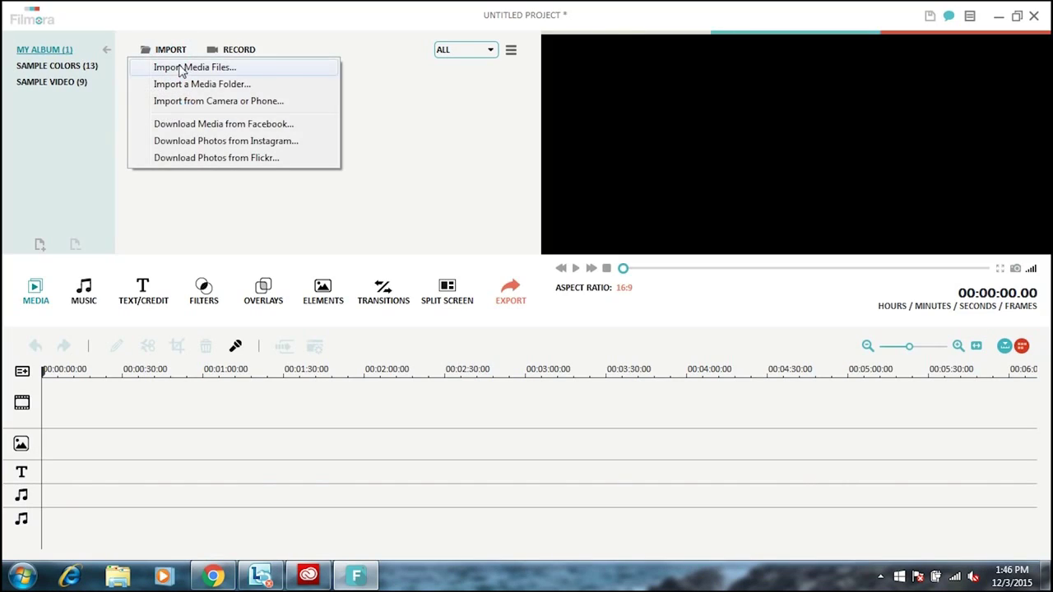
{"action": "left_click", "coordinate": [182, 69]}
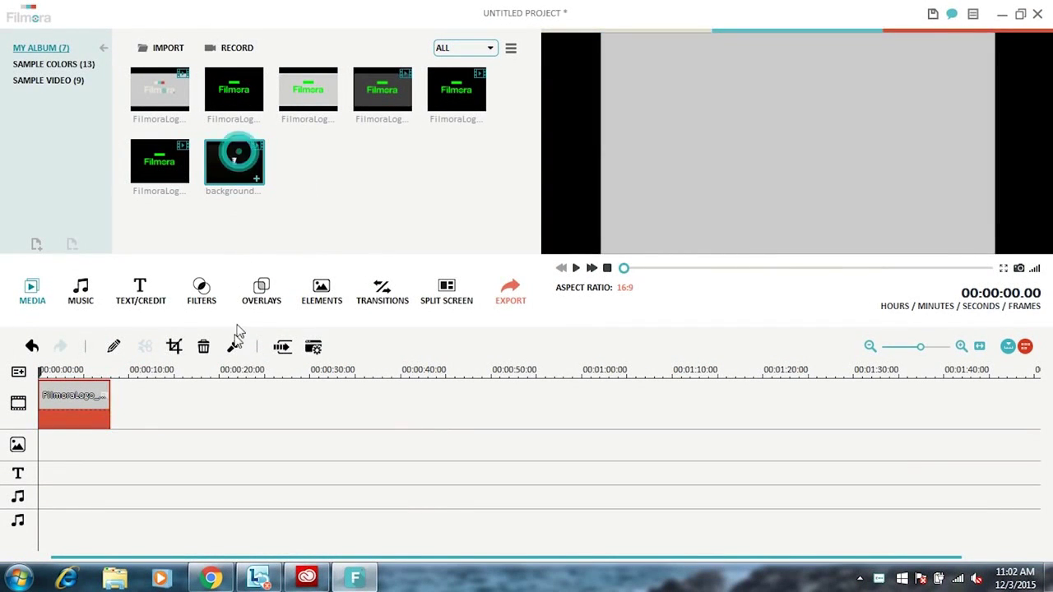
- Place the background video on the main track and a trimmed FilmoraLogo-greenscreen2 clip on the PIP track
{"action": "left_click_drag", "start_coordinate": [237, 332], "coordinate": [197, 412]}
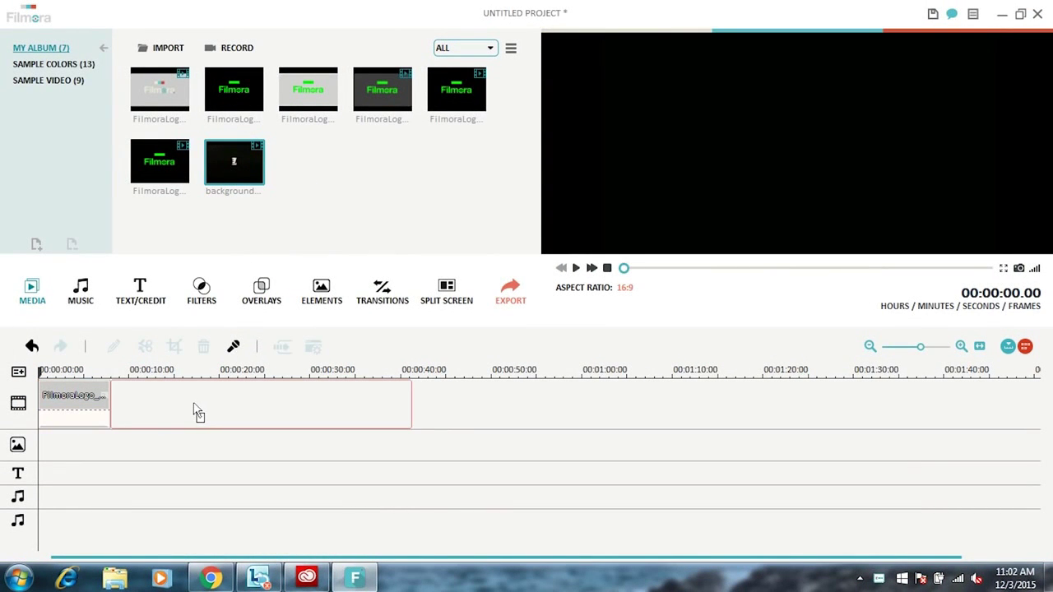
{"action": "left_click_drag", "start_coordinate": [128, 396], "coordinate": [108, 393]}
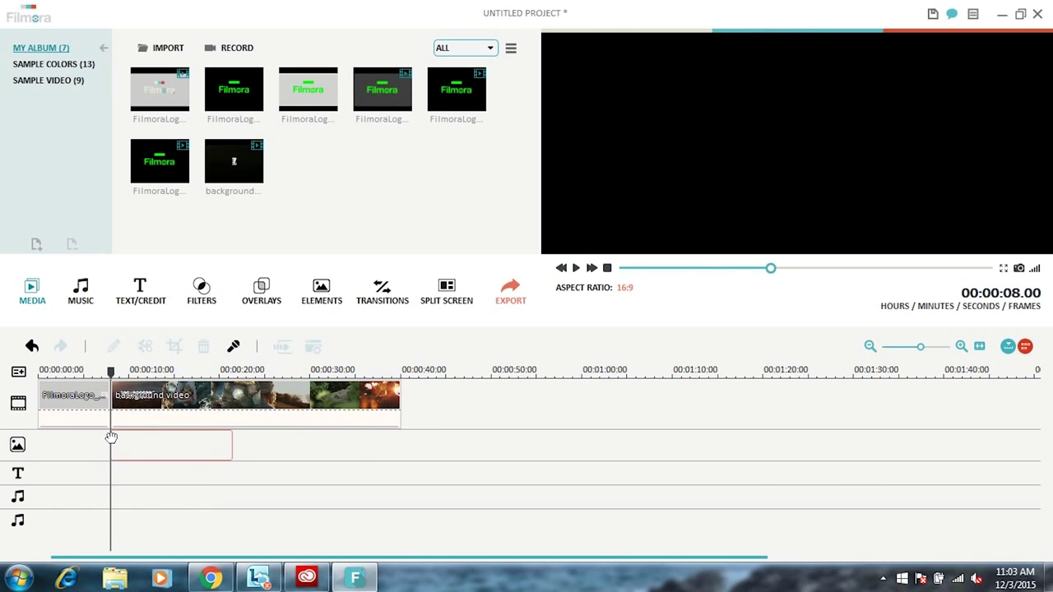
{"action": "left_click_drag", "start_coordinate": [111, 437], "coordinate": [108, 442]}
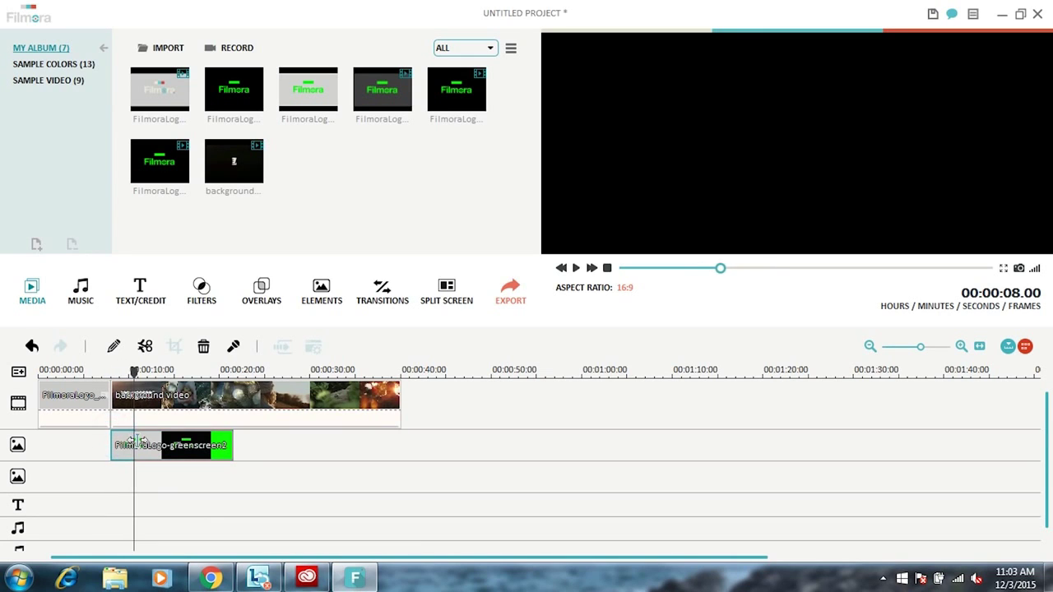
{"action": "left_click_drag", "start_coordinate": [139, 442], "coordinate": [142, 440]}
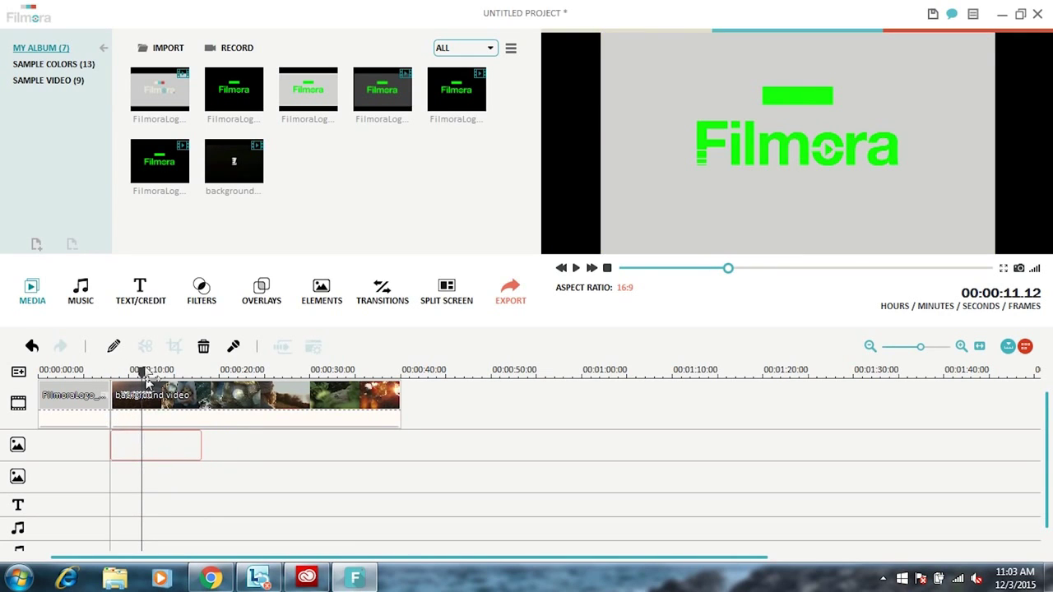
{"action": "left_click", "coordinate": [137, 445]}
- Apply Green Screen to the logo clip with 'Make parts of the clip transparent' ticked
{"action": "right_click", "coordinate": [146, 444]}
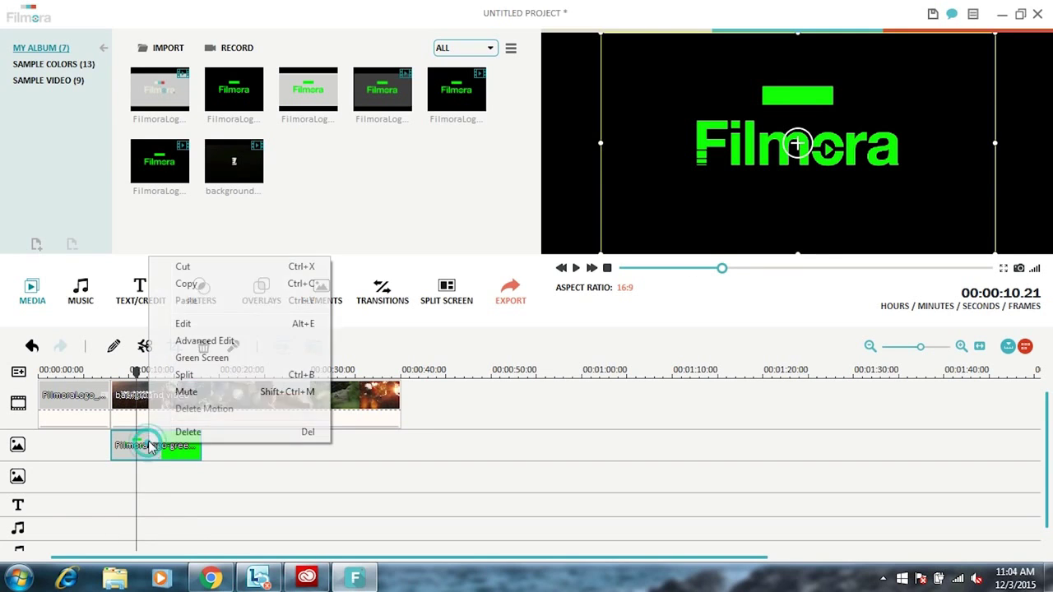
{"action": "left_click", "coordinate": [203, 358]}
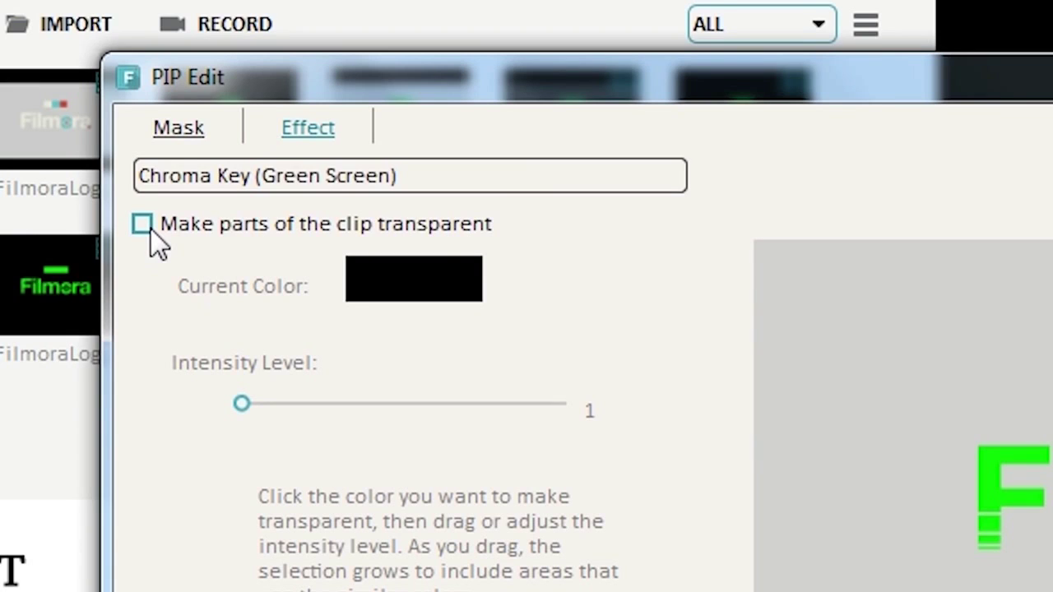
{"action": "left_click", "coordinate": [142, 225]}
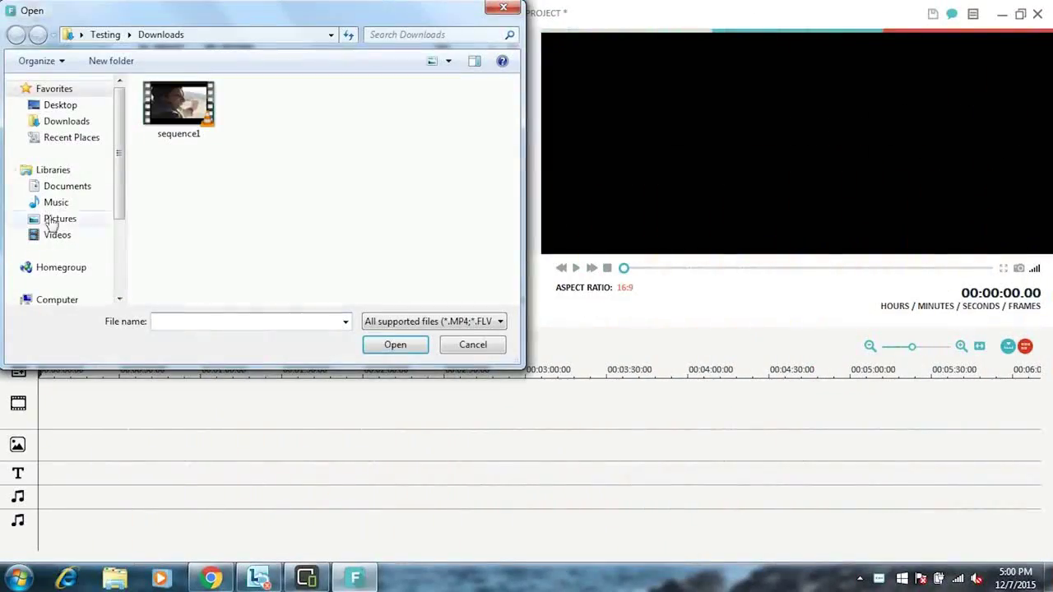
- Import full green screen 2 and the background image from the removable disk
{"action": "left_click_drag", "start_coordinate": [119, 169], "coordinate": [119, 226]}
{"action": "left_click", "coordinate": [76, 244]}
{"action": "left_click", "coordinate": [189, 107]}
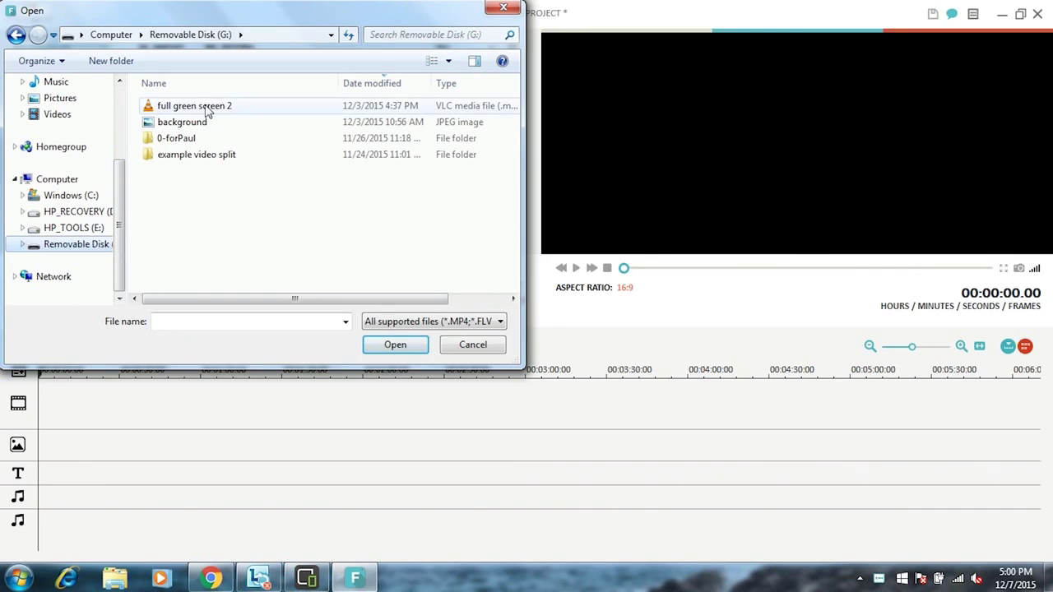
{"action": "left_click", "coordinate": [197, 123], "text": "ctrl"}
{"action": "left_click", "coordinate": [406, 345]}
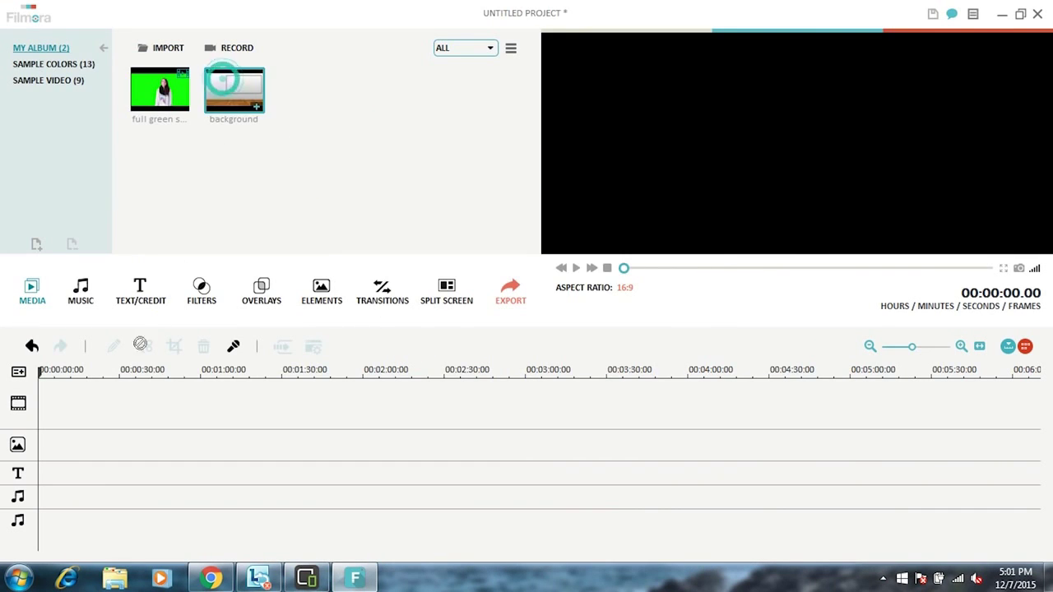
- Put the background on the main track and the woman clip on PIP, stretching the background to 1:01
{"action": "left_click_drag", "start_coordinate": [222, 81], "coordinate": [69, 405]}
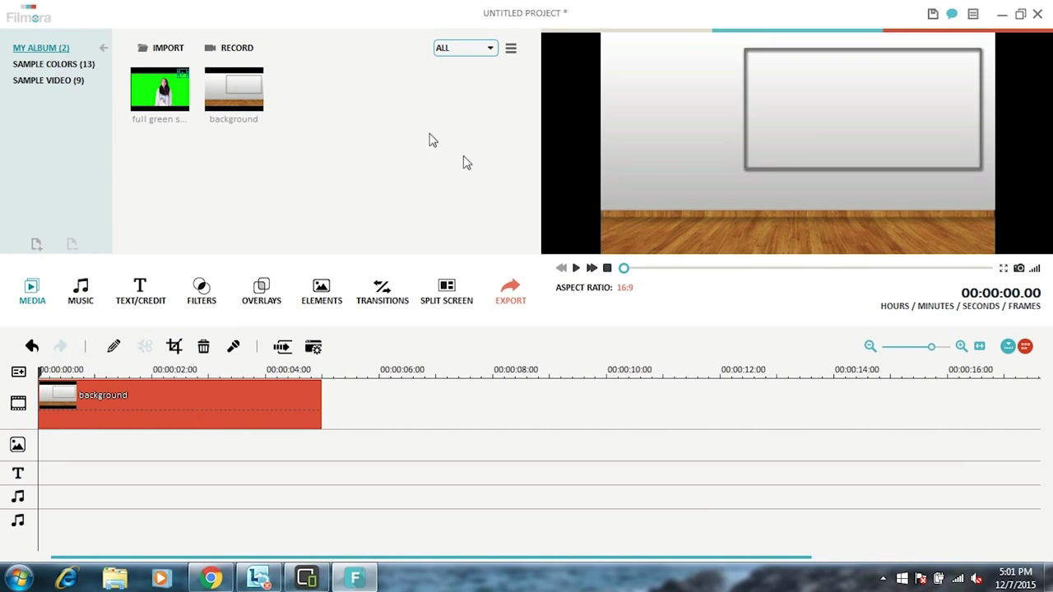
{"action": "left_click_drag", "start_coordinate": [160, 92], "coordinate": [42, 444]}
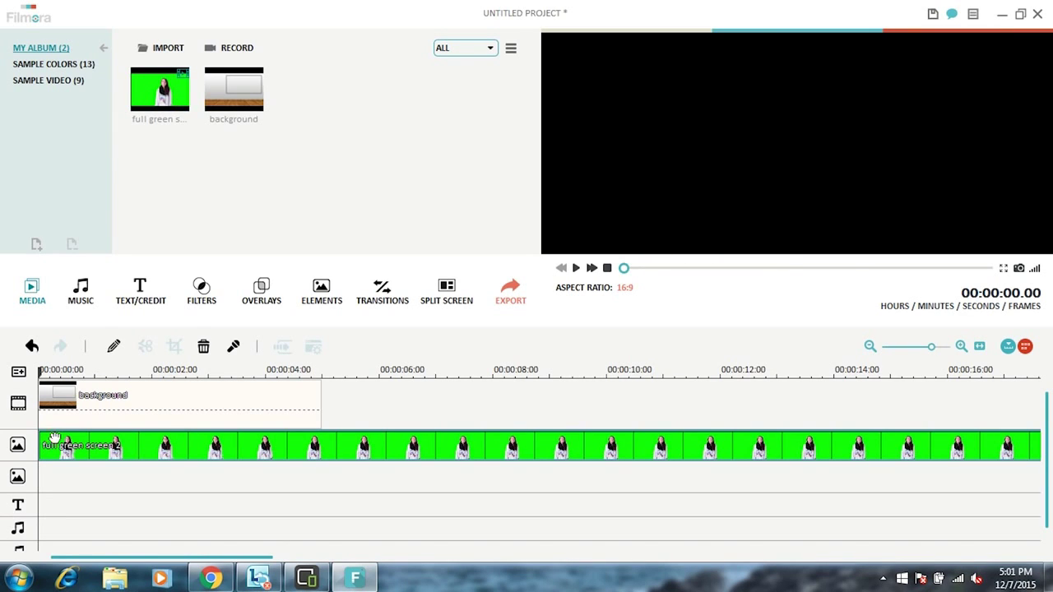
{"action": "scroll", "coordinate": [345, 357], "scroll_direction": "down", "scroll_amount": 3}
{"action": "scroll", "coordinate": [93, 395], "scroll_direction": "down", "scroll_amount": 2}
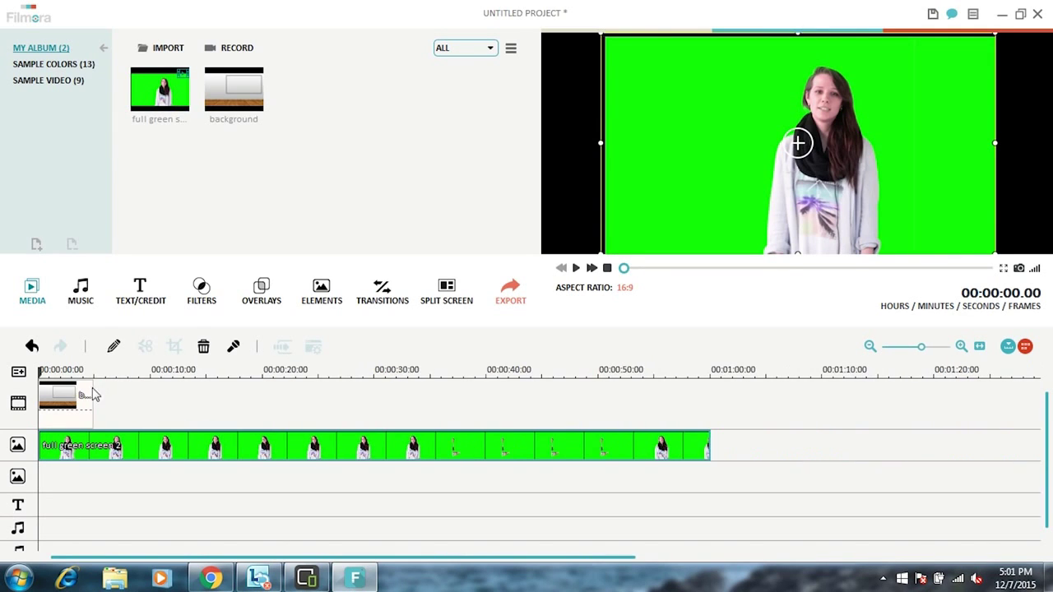
{"action": "left_click_drag", "start_coordinate": [92, 395], "coordinate": [728, 403]}
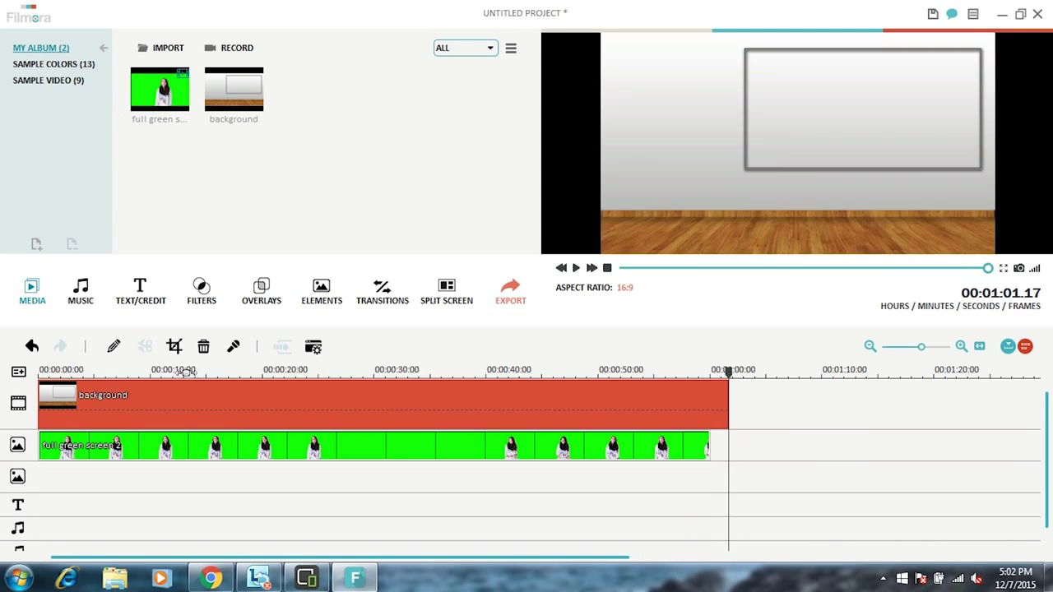
- Key out the woman clip's green screen with transparency enabled and Intensity 24, and apply it
{"action": "right_click", "coordinate": [197, 447]}
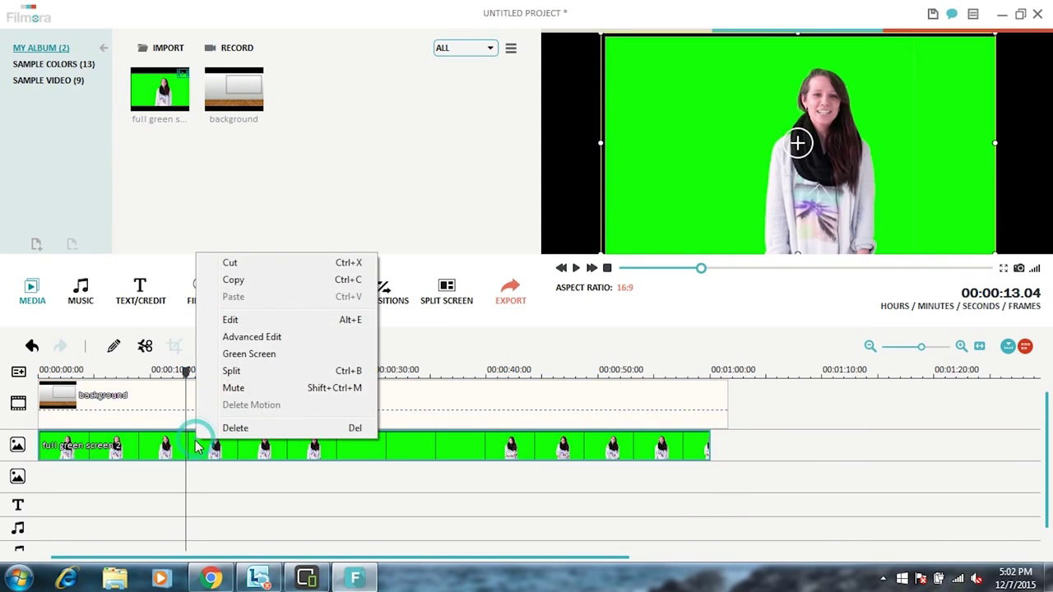
{"action": "left_click", "coordinate": [262, 356]}
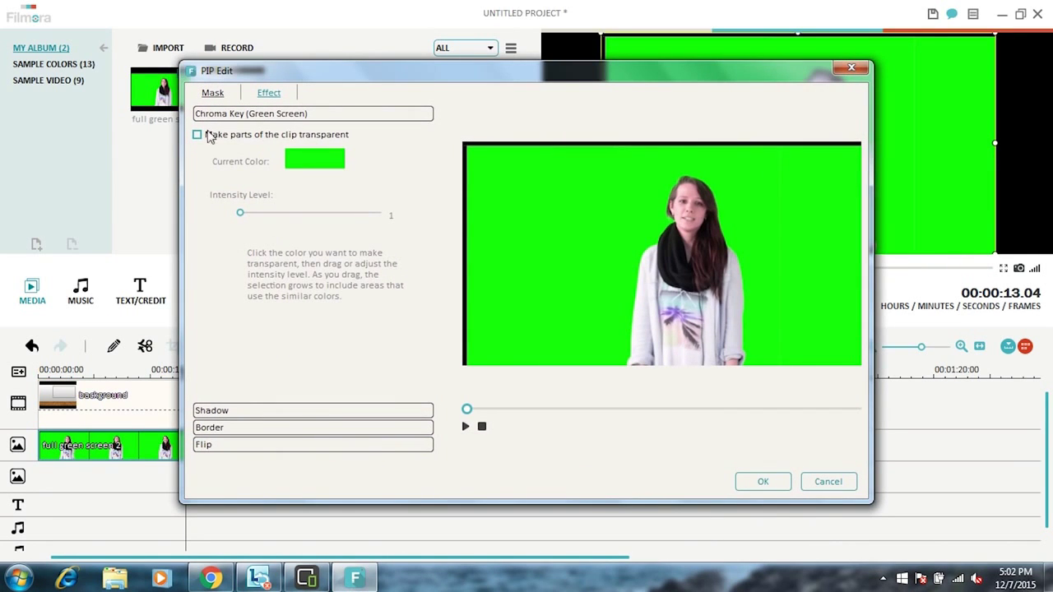
{"action": "left_click", "coordinate": [198, 135]}
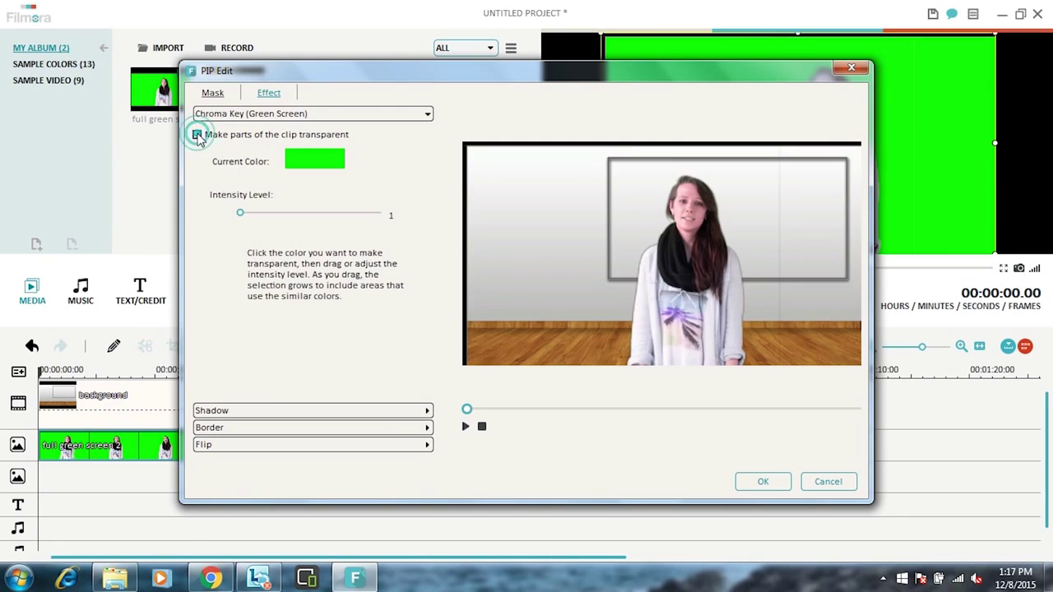
{"action": "left_click", "coordinate": [274, 214]}
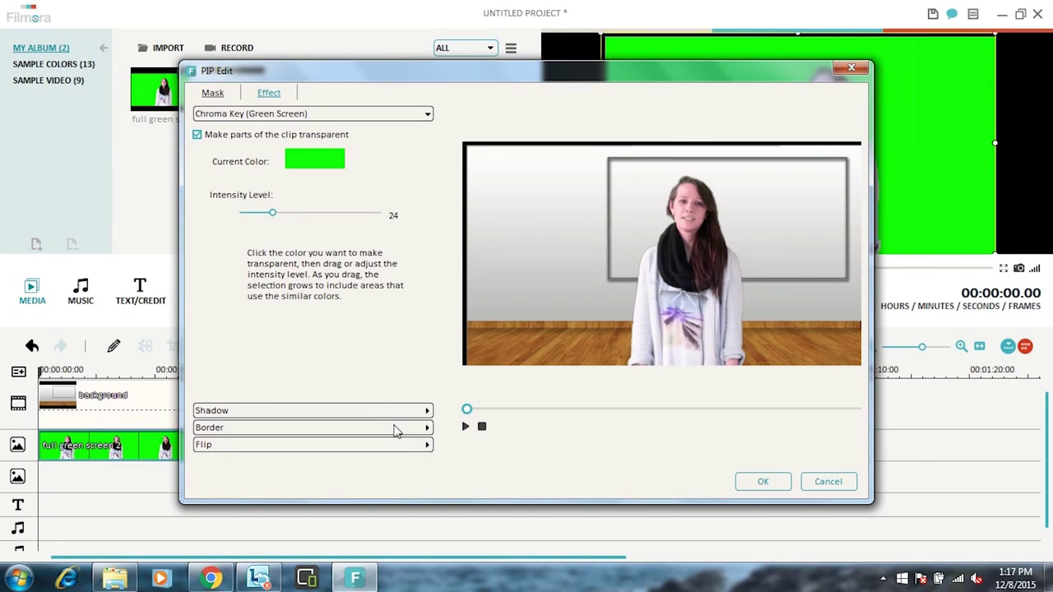
{"action": "left_click", "coordinate": [773, 488]}
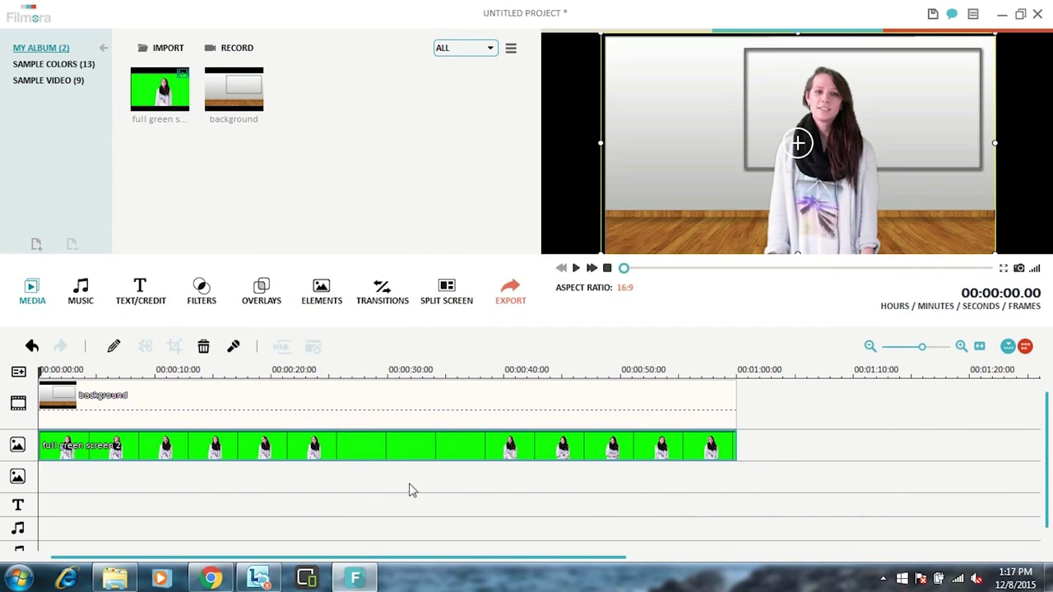
{"action": "left_click", "coordinate": [186, 370]}
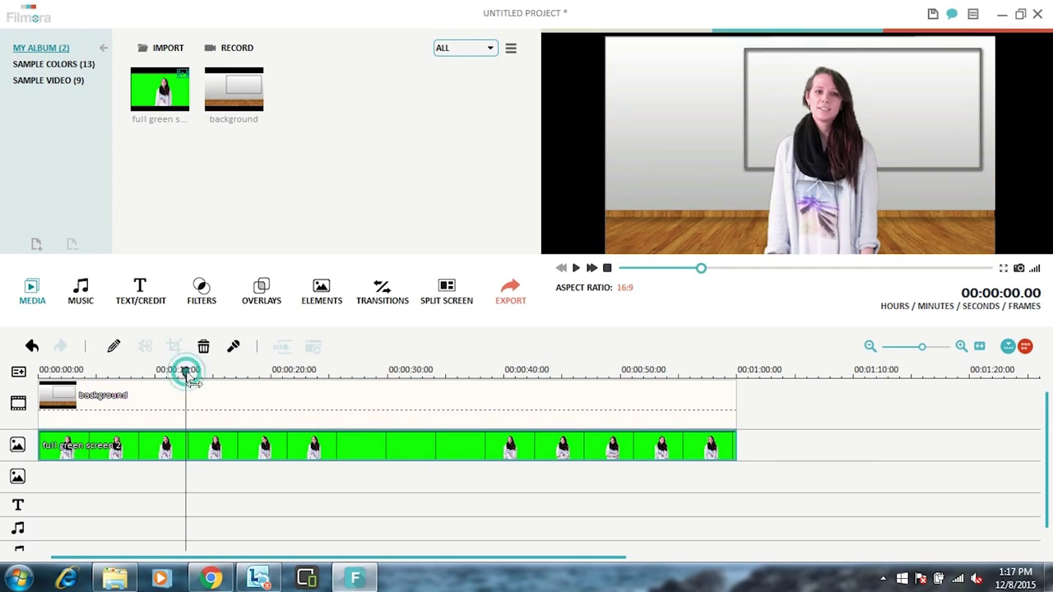
{"action": "key", "text": "space"}
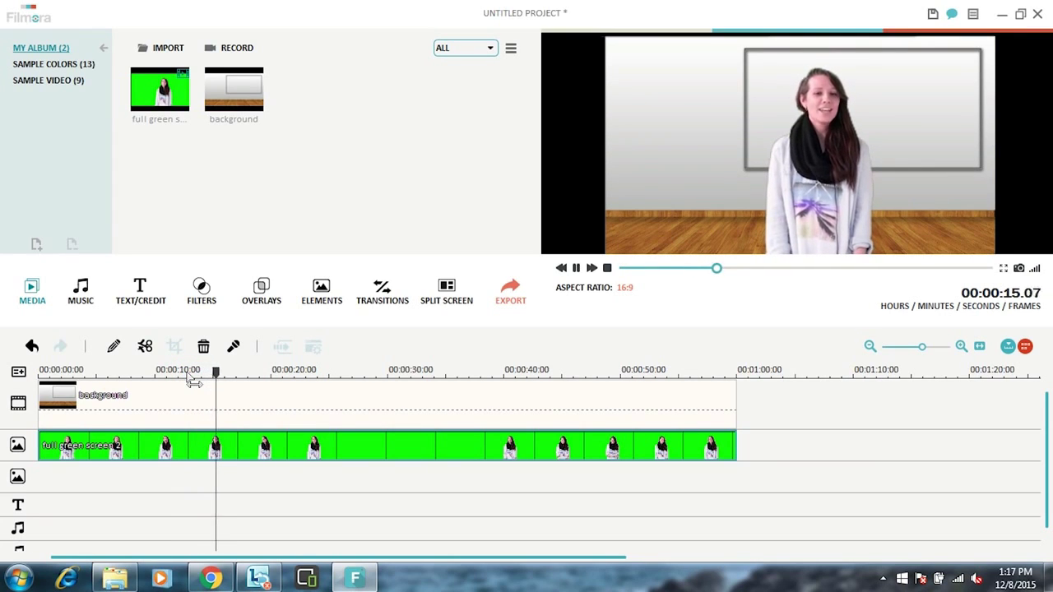
{"action": "key", "text": "space"}
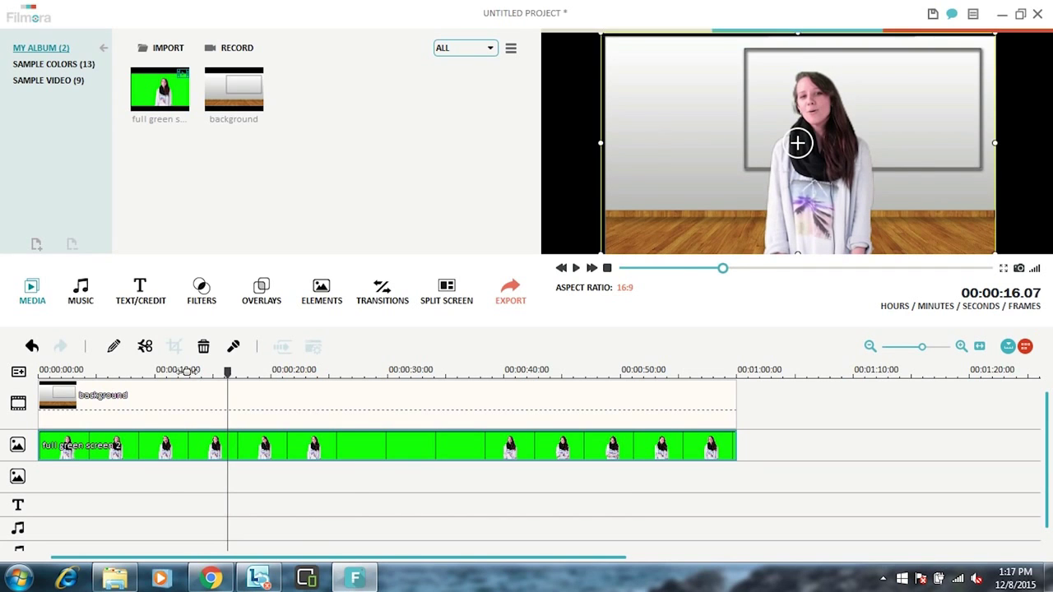